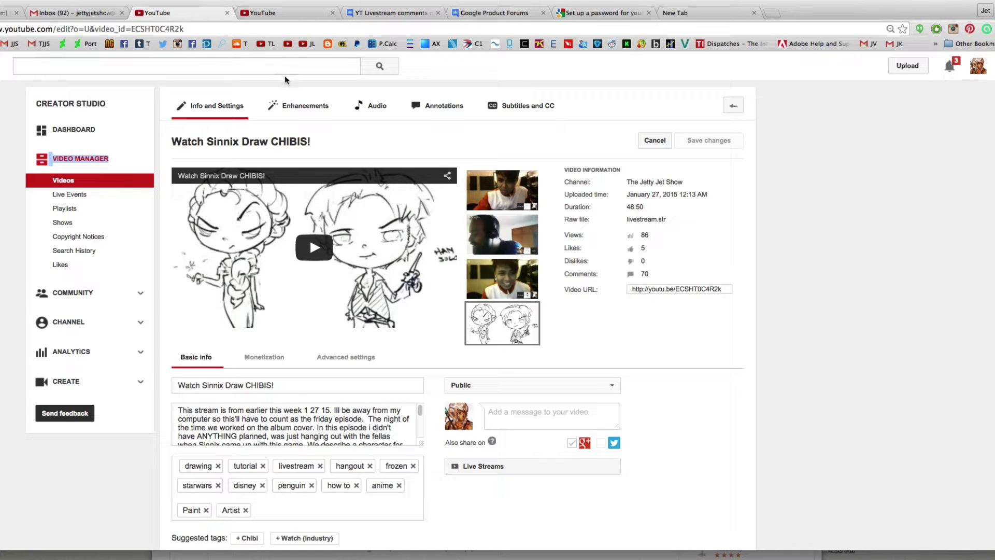
Step: Glance at the forum thread, then compare the Drawing Max's Album cover Part 2 and Watch Sinnix Draw CHIBIS! editors
{"action": "left_click", "coordinate": [372, 13]}
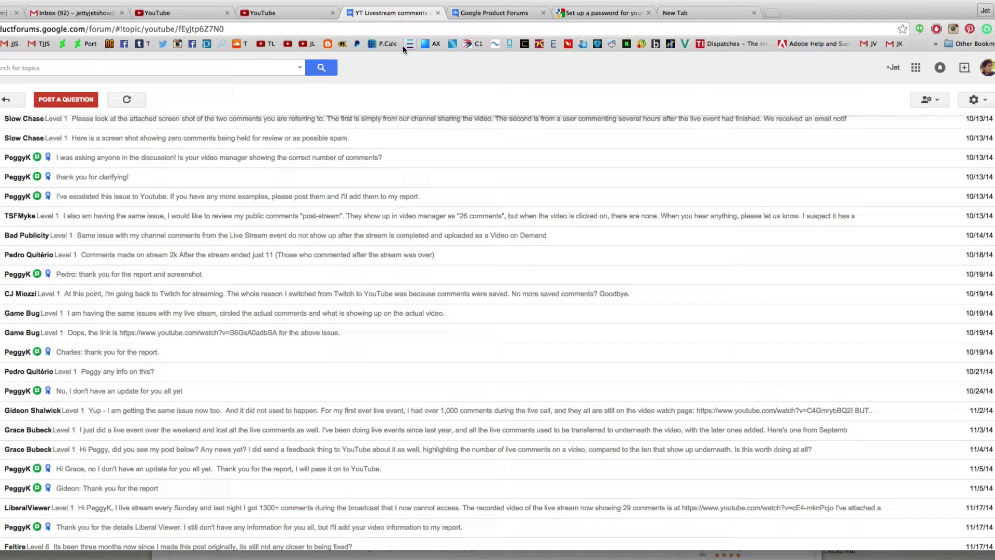
{"action": "left_click", "coordinate": [258, 14]}
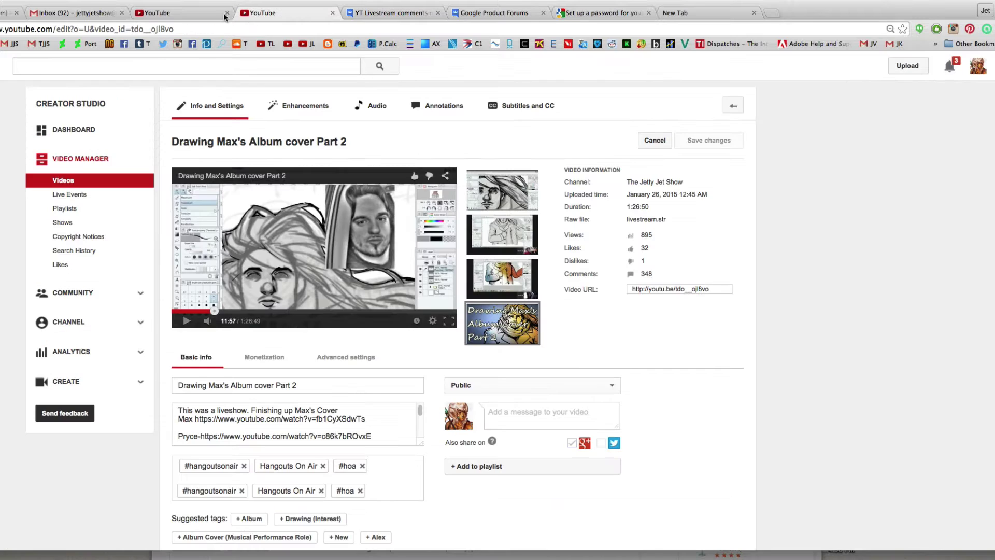
{"action": "left_click", "coordinate": [191, 12]}
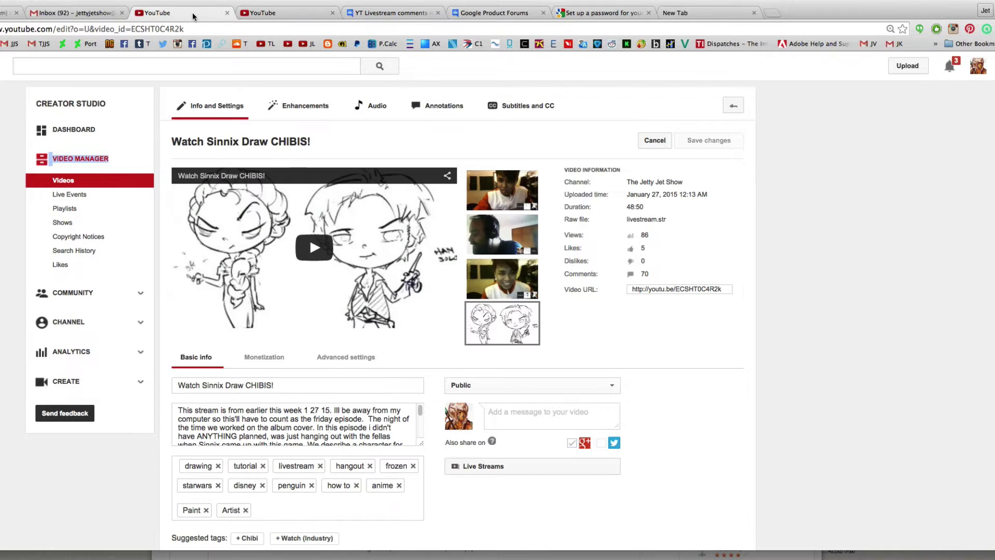
{"action": "left_click", "coordinate": [270, 12]}
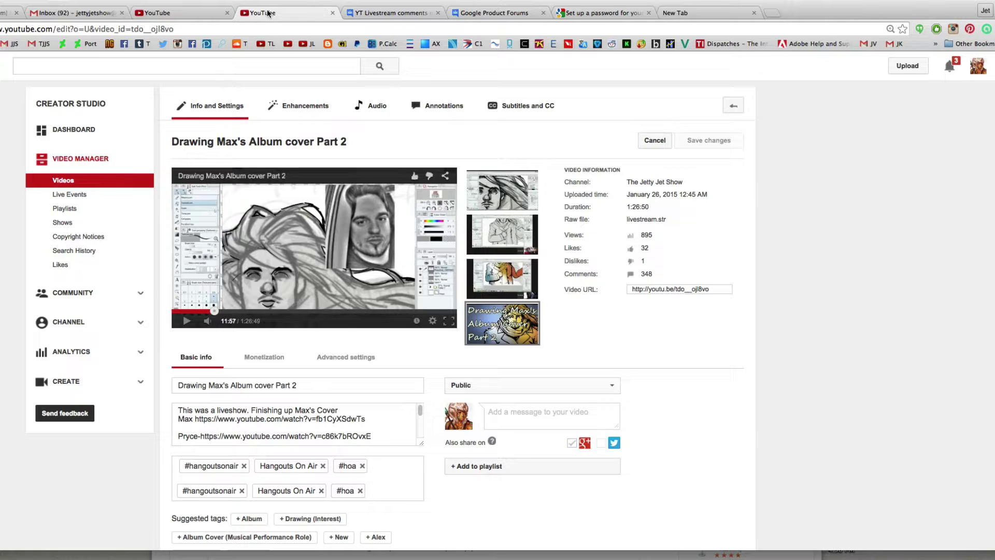
Step: Read through the livestream-comments forum replies, then return to the Drawing Max's Album cover Part 2 editor
{"action": "left_click", "coordinate": [379, 15]}
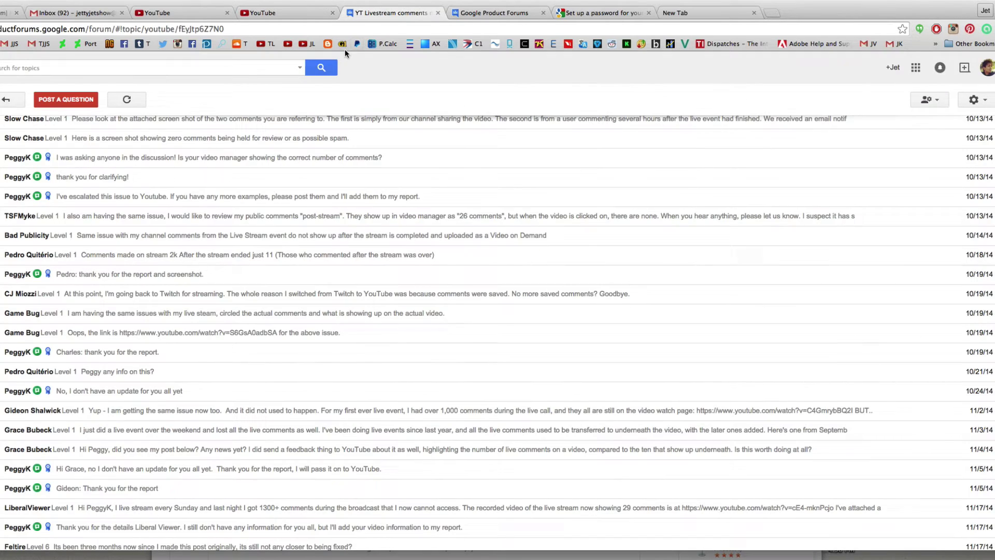
{"action": "scroll", "coordinate": [317, 377], "scroll_direction": "up", "scroll_amount": 15}
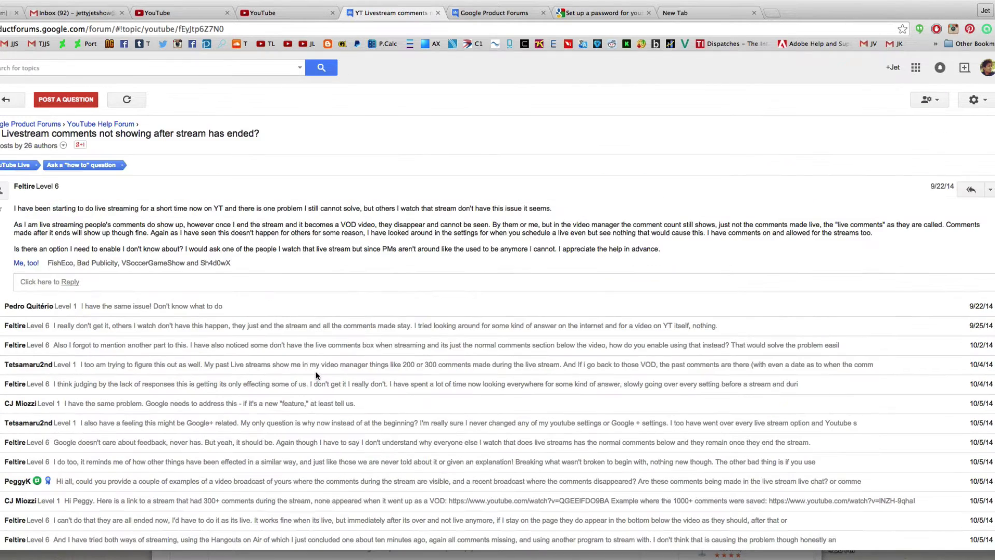
{"action": "scroll", "coordinate": [310, 262], "scroll_direction": "down", "scroll_amount": 15}
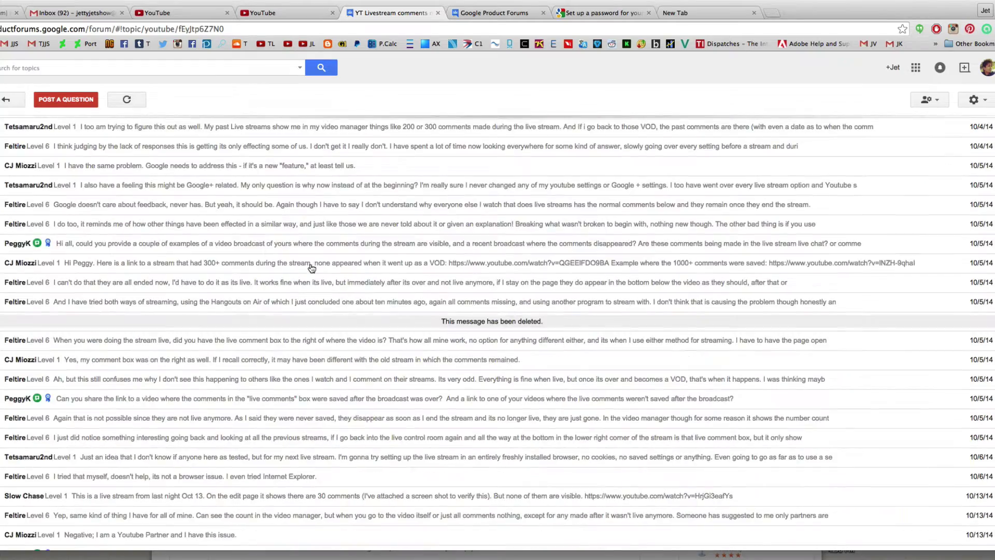
{"action": "scroll", "coordinate": [311, 268], "scroll_direction": "down", "scroll_amount": 10}
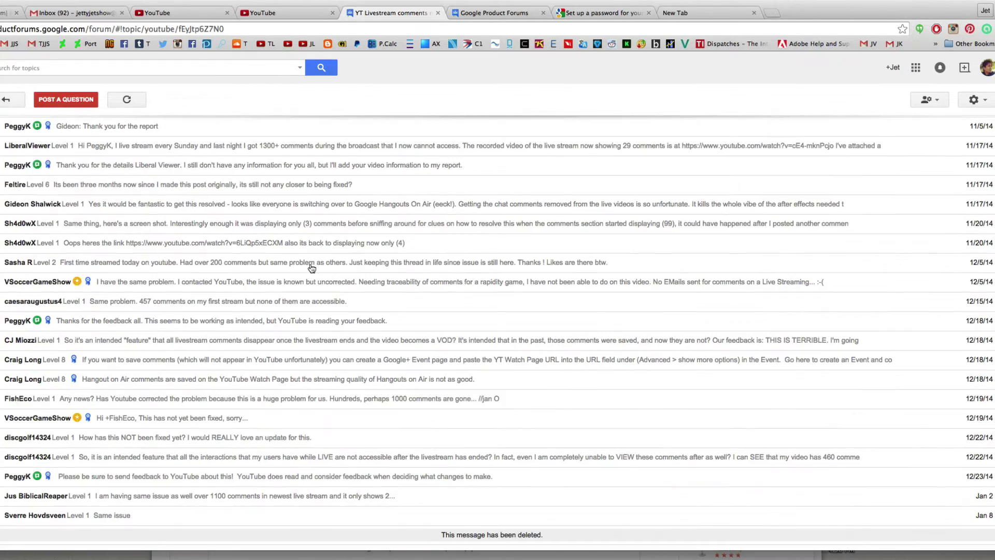
{"action": "scroll", "coordinate": [249, 176], "scroll_direction": "down", "scroll_amount": 3}
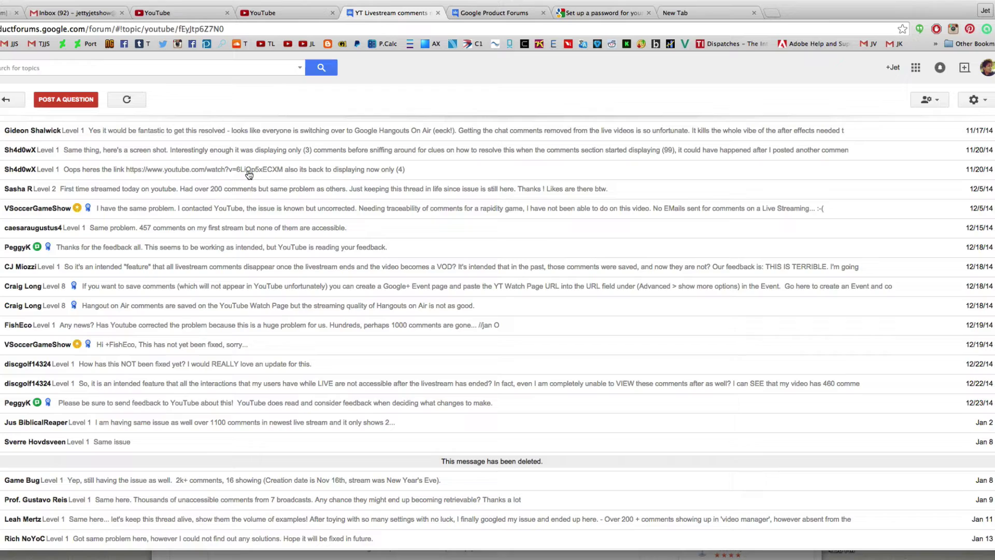
{"action": "scroll", "coordinate": [249, 175], "scroll_direction": "up", "scroll_amount": 20}
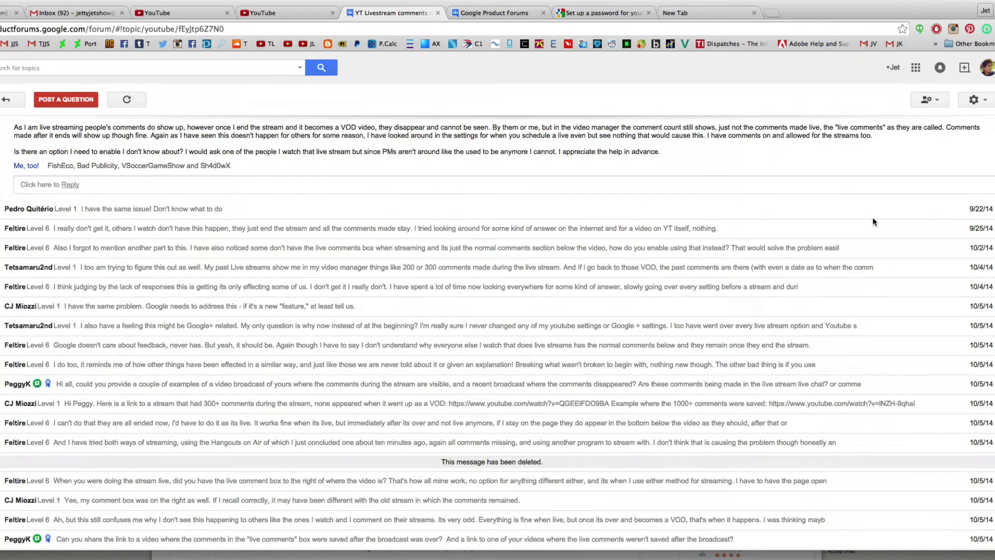
{"action": "scroll", "coordinate": [149, 222], "scroll_direction": "up", "scroll_amount": 4}
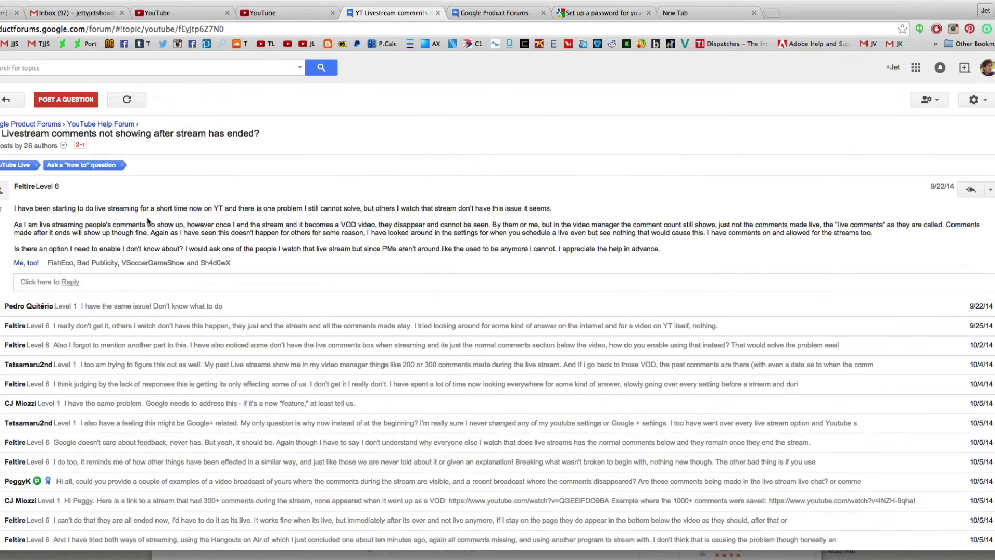
{"action": "scroll", "coordinate": [701, 230], "scroll_direction": "down", "scroll_amount": 20}
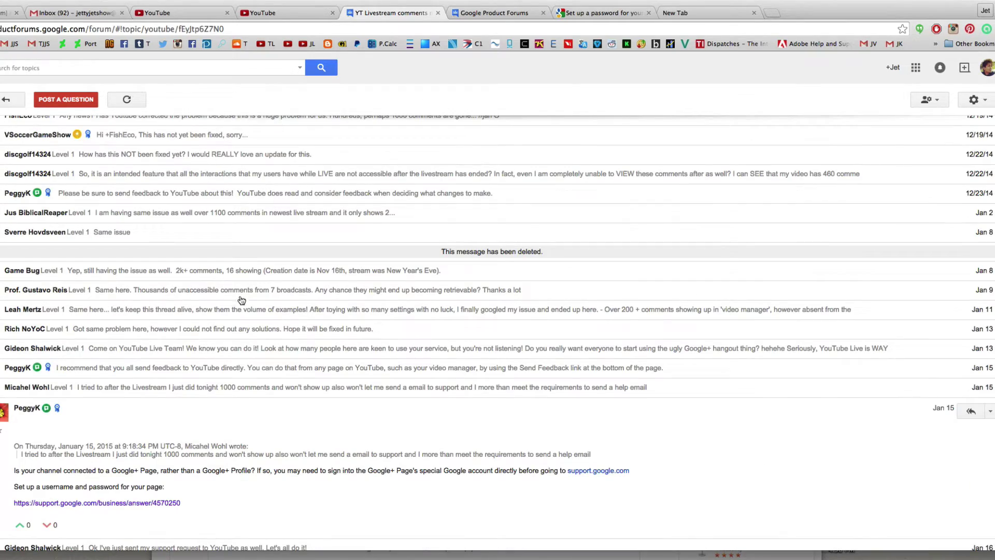
{"action": "left_click", "coordinate": [273, 12]}
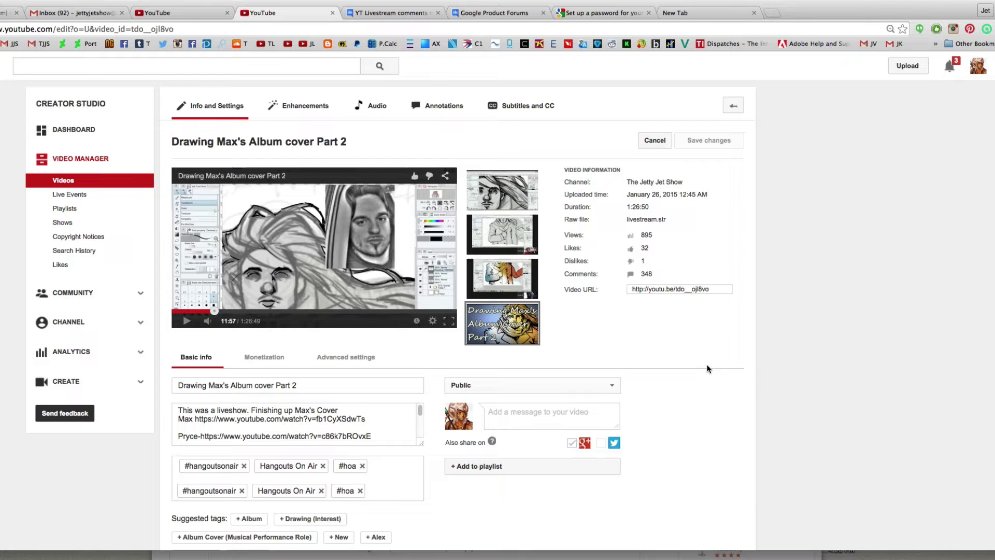
Step: Leave the video's visibility set to Public in the privacy dropdown
{"action": "scroll", "coordinate": [596, 363], "scroll_direction": "down", "scroll_amount": 3}
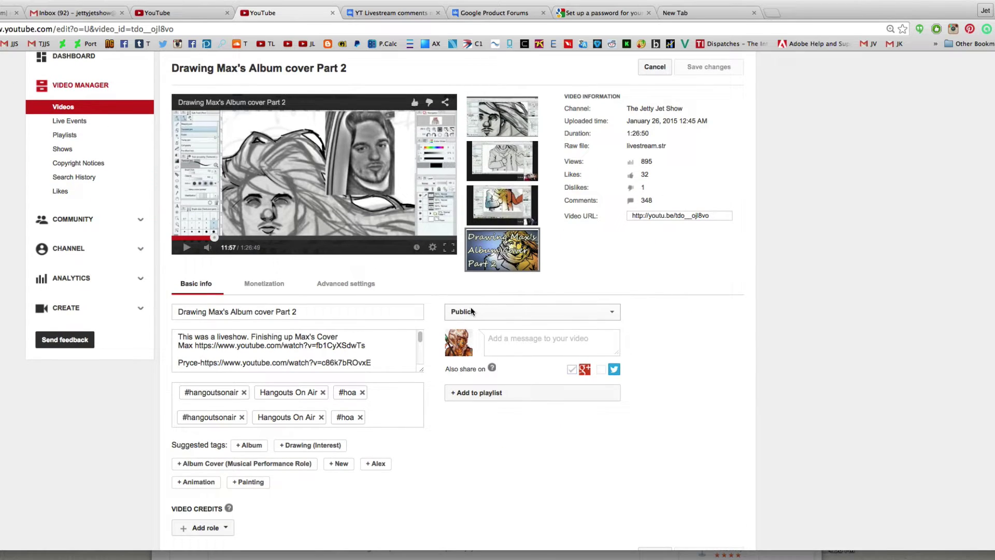
{"action": "left_click", "coordinate": [546, 311]}
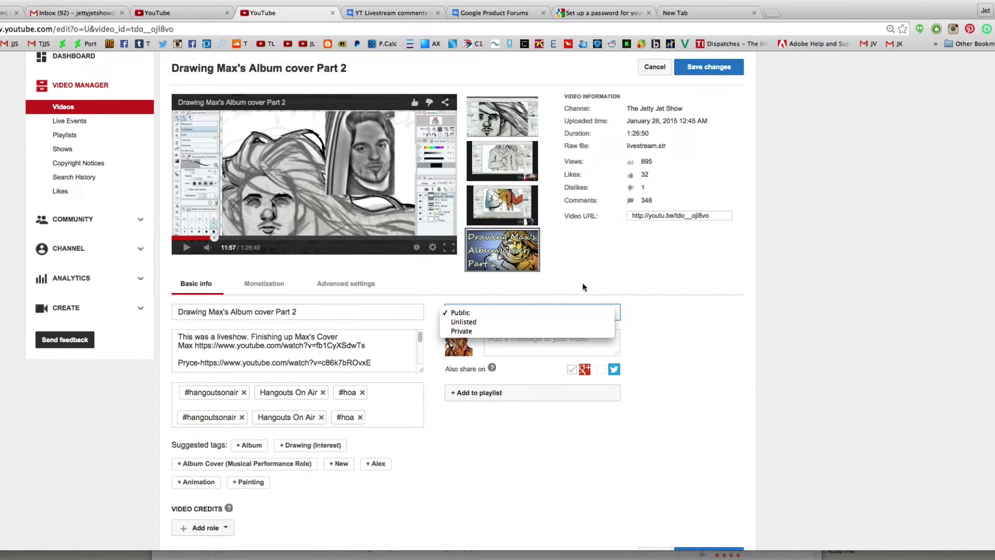
{"action": "left_click", "coordinate": [716, 293]}
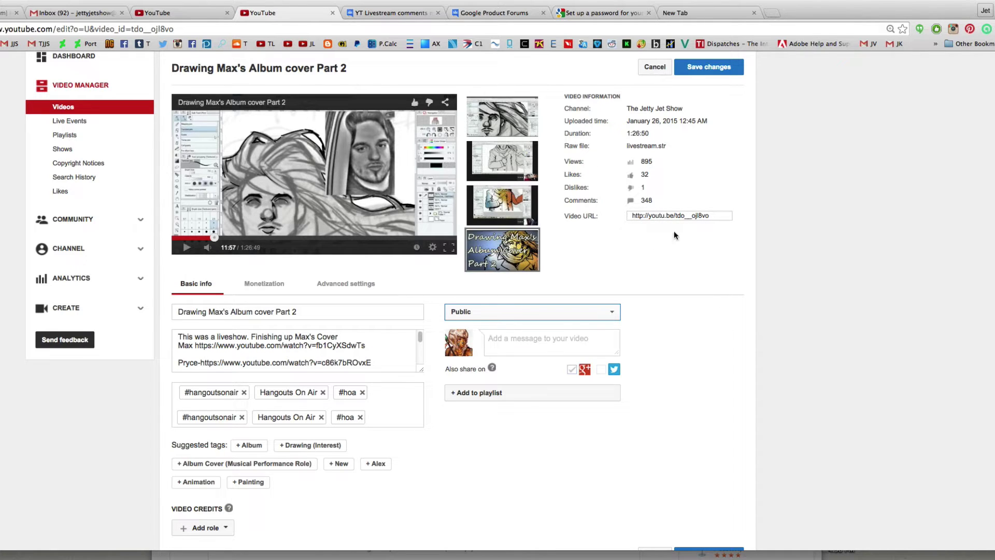
Step: Go to the video's watch page via its title, leaving the editor without saving
{"action": "scroll", "coordinate": [354, 190], "scroll_direction": "up", "scroll_amount": 2}
{"action": "left_click", "coordinate": [320, 98]}
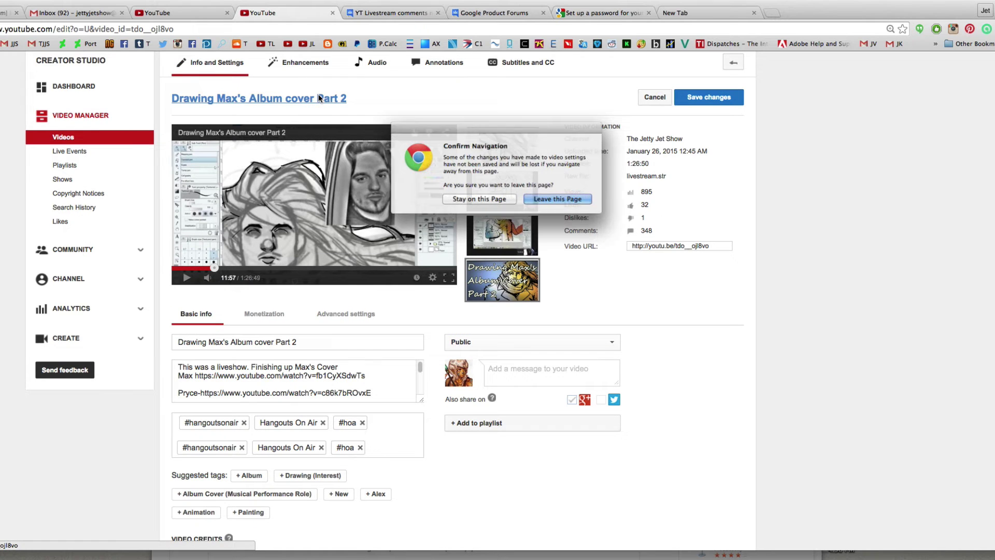
{"action": "left_click", "coordinate": [531, 203]}
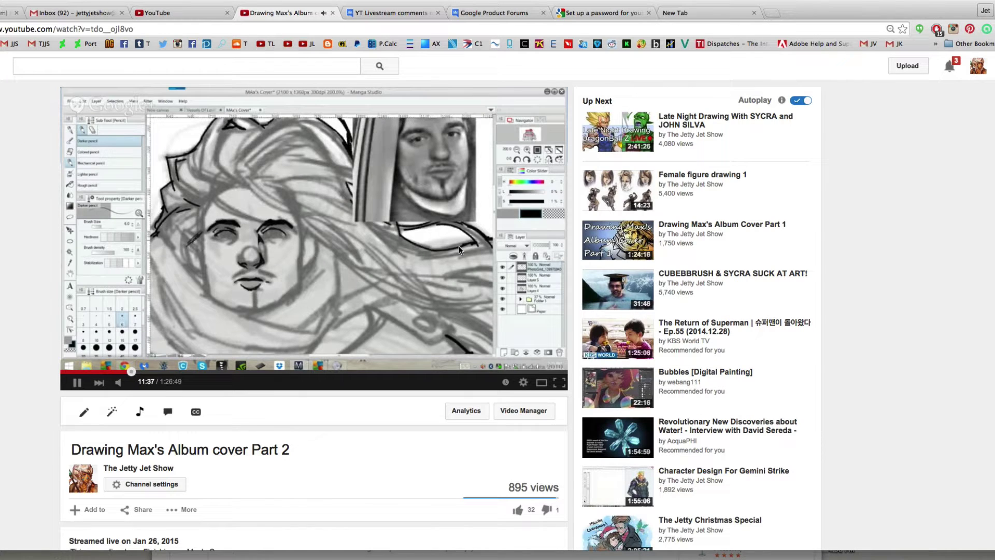
Step: Pause playback at 11:40 and scroll down to check the comments, then back to the top
{"action": "left_click", "coordinate": [73, 389]}
{"action": "scroll", "coordinate": [167, 415], "scroll_direction": "down", "scroll_amount": 3}
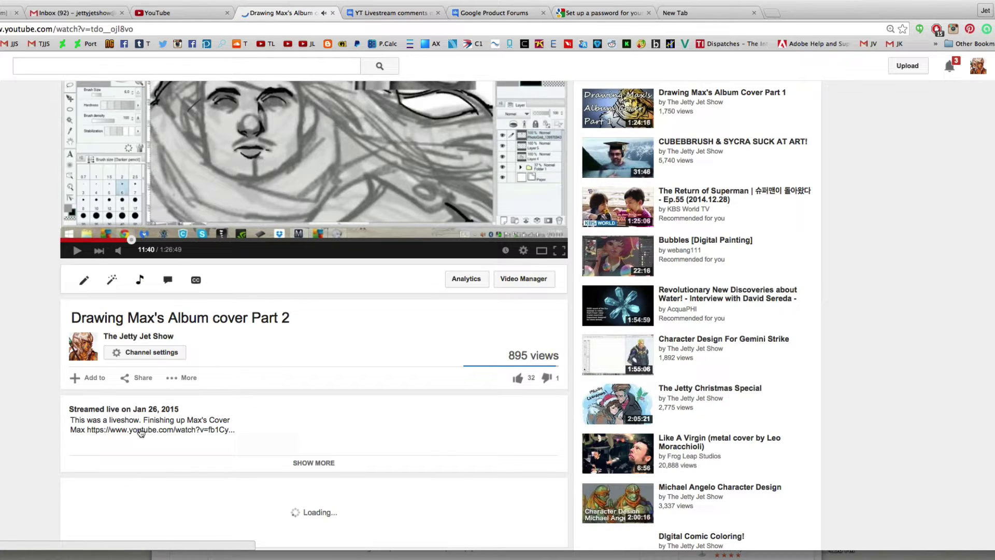
{"action": "scroll", "coordinate": [140, 433], "scroll_direction": "down", "scroll_amount": 3}
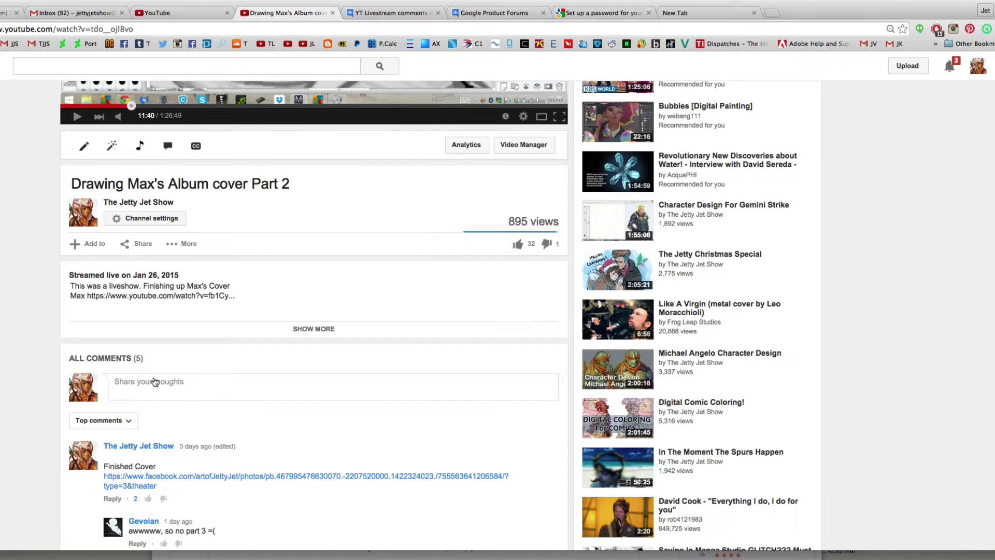
{"action": "scroll", "coordinate": [156, 379], "scroll_direction": "down", "scroll_amount": 8}
{"action": "scroll", "coordinate": [147, 389], "scroll_direction": "up", "scroll_amount": 11}
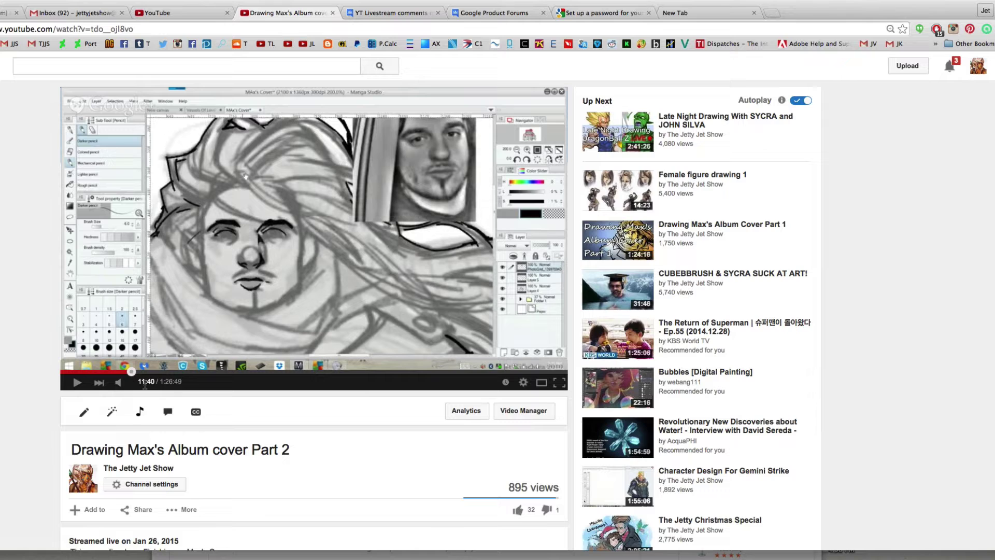
Step: Change the video's visibility to Private and save the change
{"action": "left_click", "coordinate": [88, 411]}
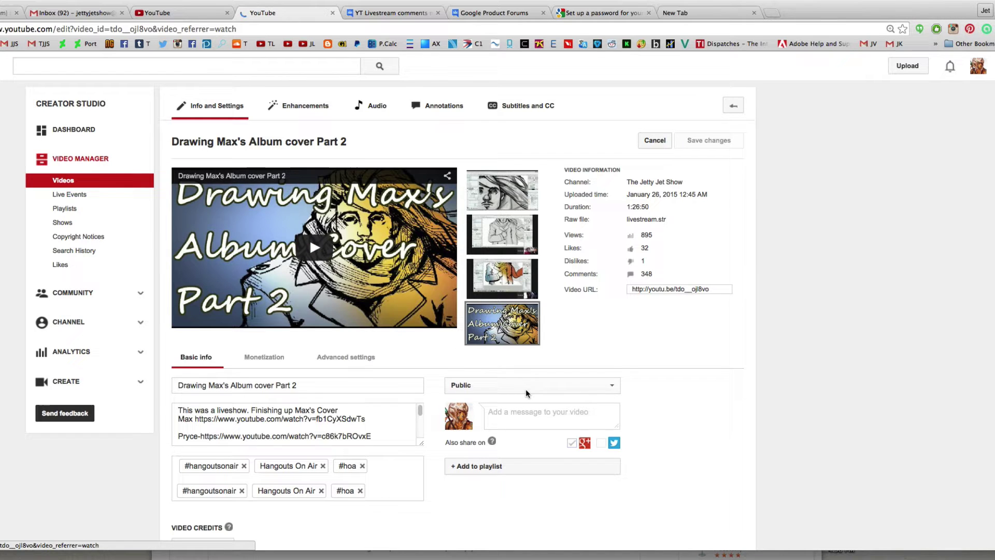
{"action": "left_click", "coordinate": [525, 388]}
{"action": "left_click", "coordinate": [524, 390]}
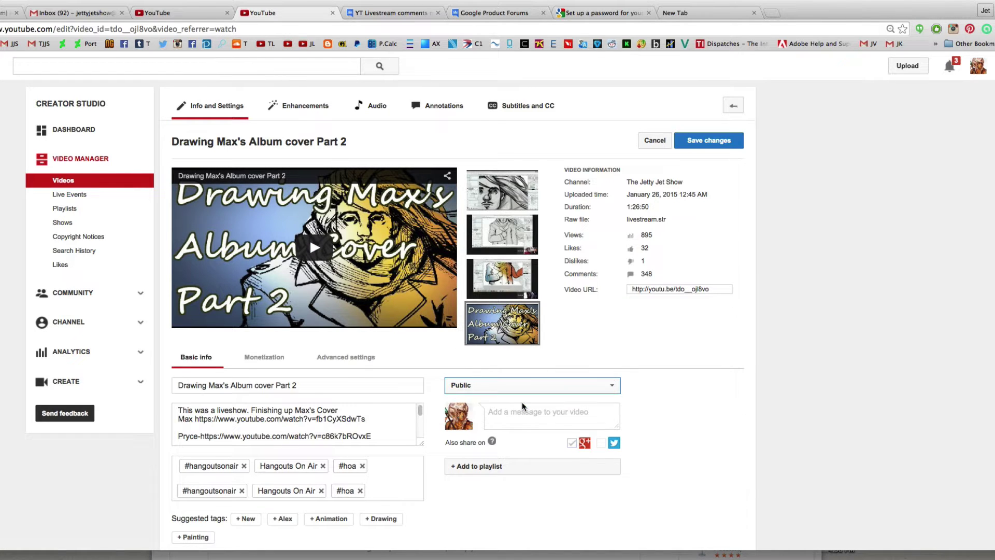
{"action": "key", "text": "Down"}
{"action": "key", "text": "Down"}
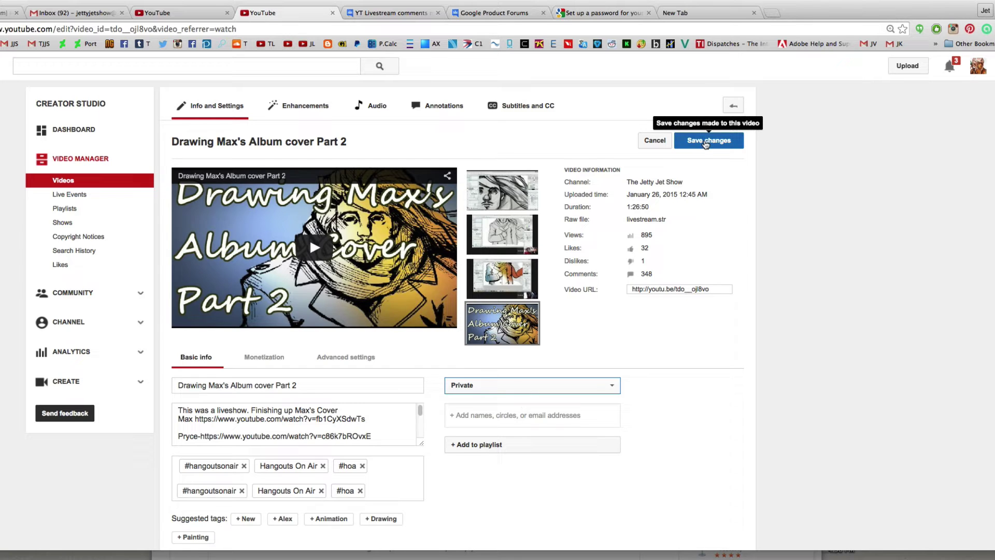
{"action": "left_click", "coordinate": [705, 144]}
Step: Stay on the edit page at the leave prompt, then reopen the video's watch page
{"action": "left_click", "coordinate": [260, 146]}
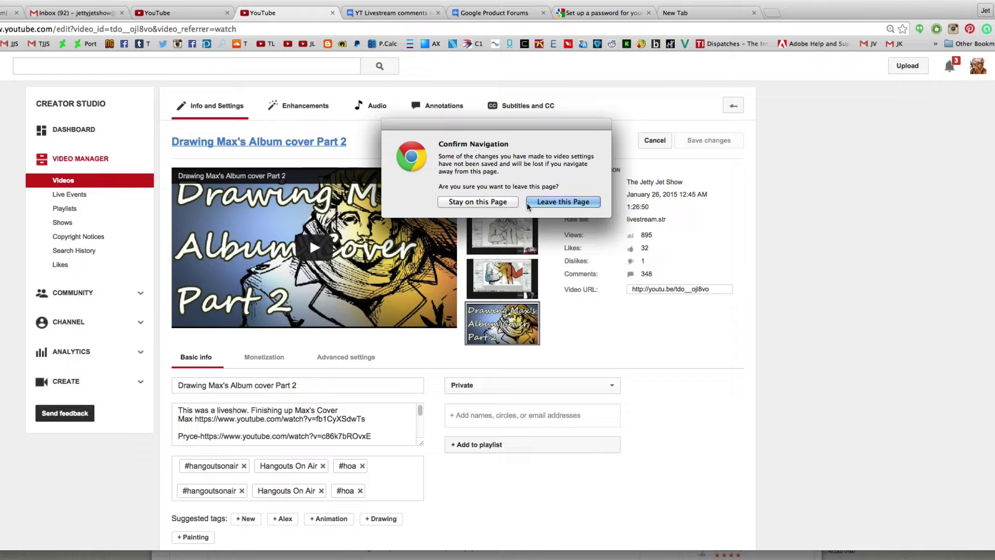
{"action": "left_click", "coordinate": [478, 201]}
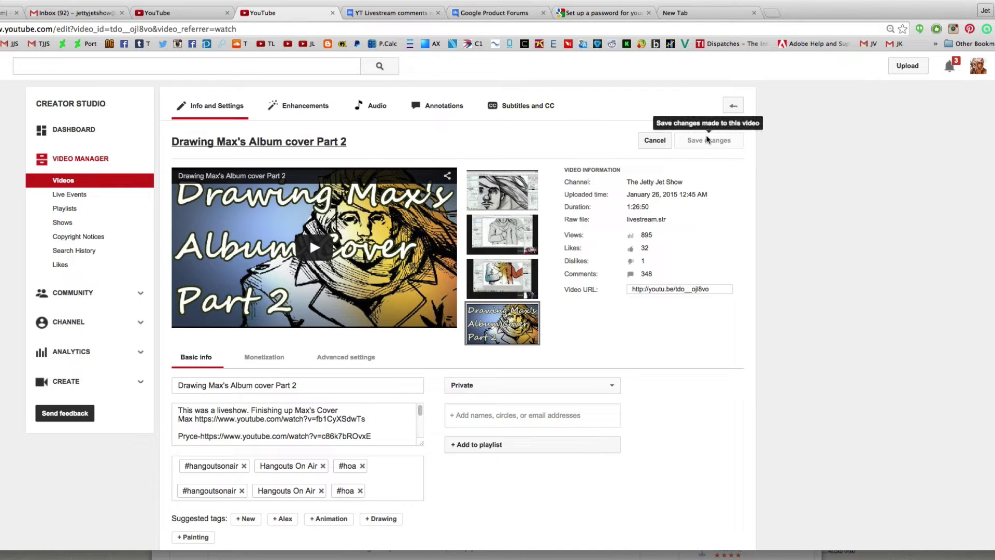
{"action": "left_click", "coordinate": [210, 142]}
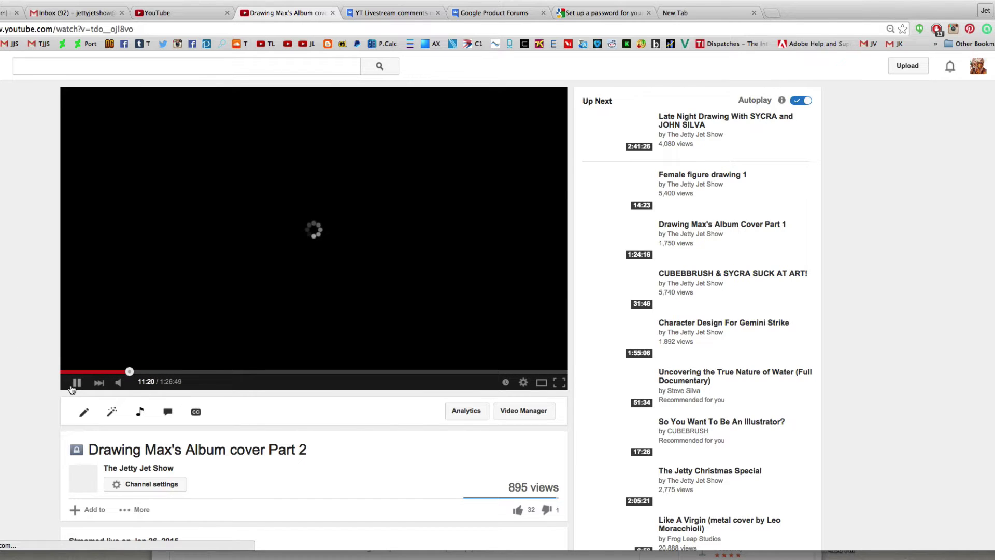
Step: Load four more batches of the video's comments with Show more
{"action": "mouse_move", "coordinate": [78, 453]}
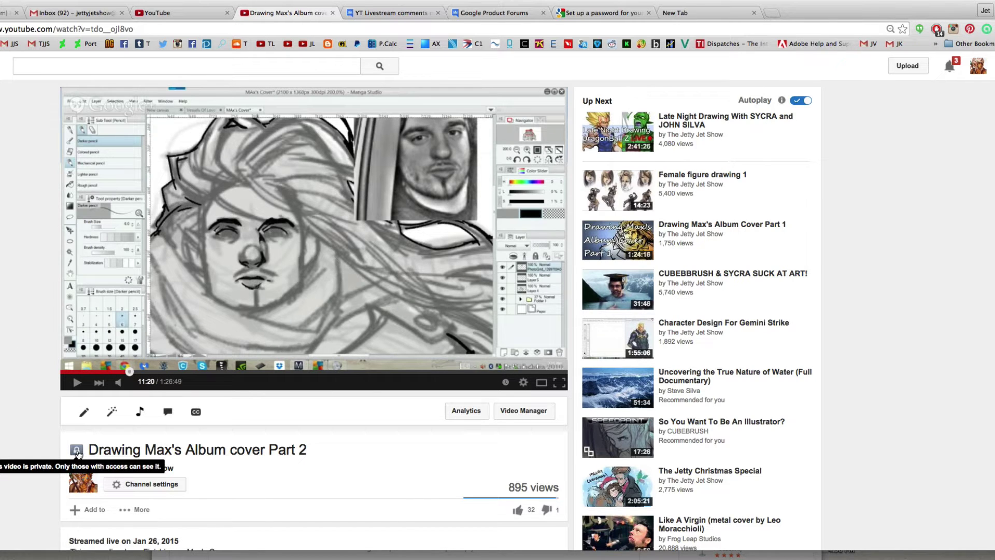
{"action": "scroll", "coordinate": [78, 454], "scroll_direction": "down", "scroll_amount": 4}
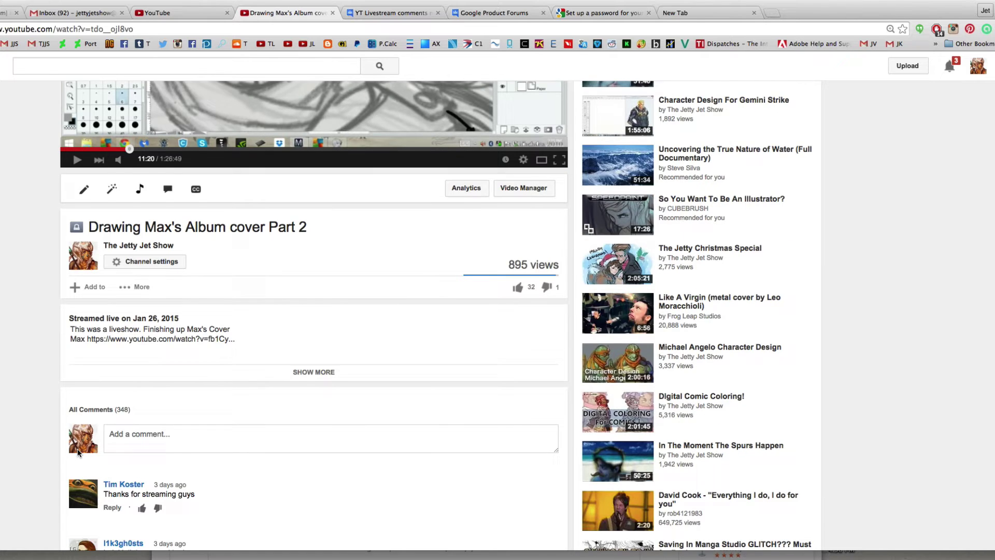
{"action": "scroll", "coordinate": [77, 449], "scroll_direction": "down", "scroll_amount": 6}
{"action": "scroll", "coordinate": [77, 449], "scroll_direction": "down", "scroll_amount": 7}
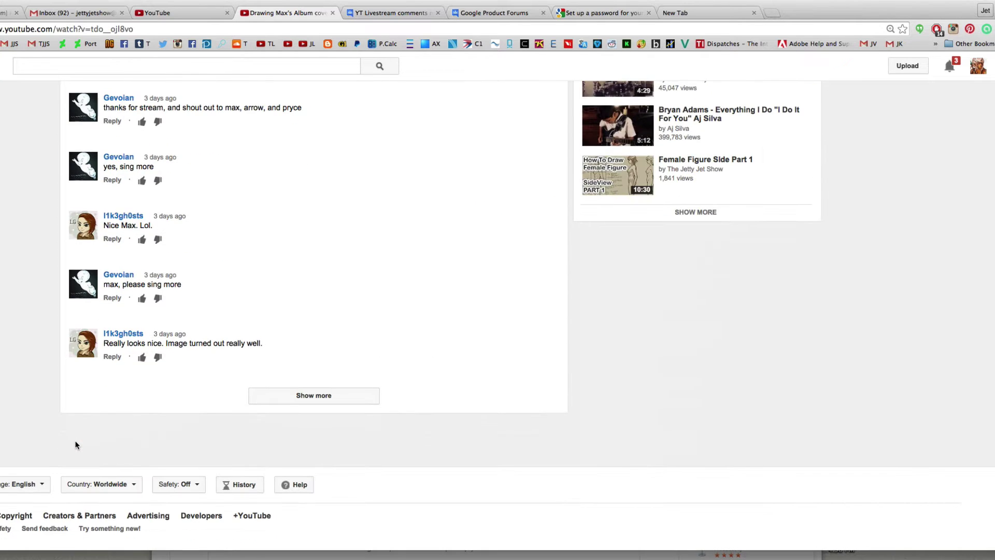
{"action": "left_click", "coordinate": [288, 396]}
{"action": "scroll", "coordinate": [285, 391], "scroll_direction": "down", "scroll_amount": 10}
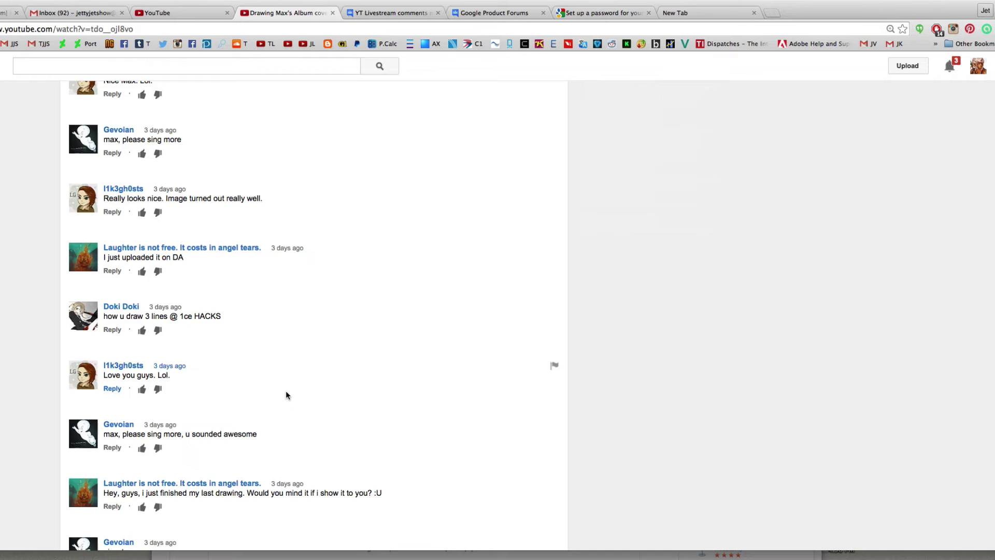
{"action": "left_click", "coordinate": [283, 396]}
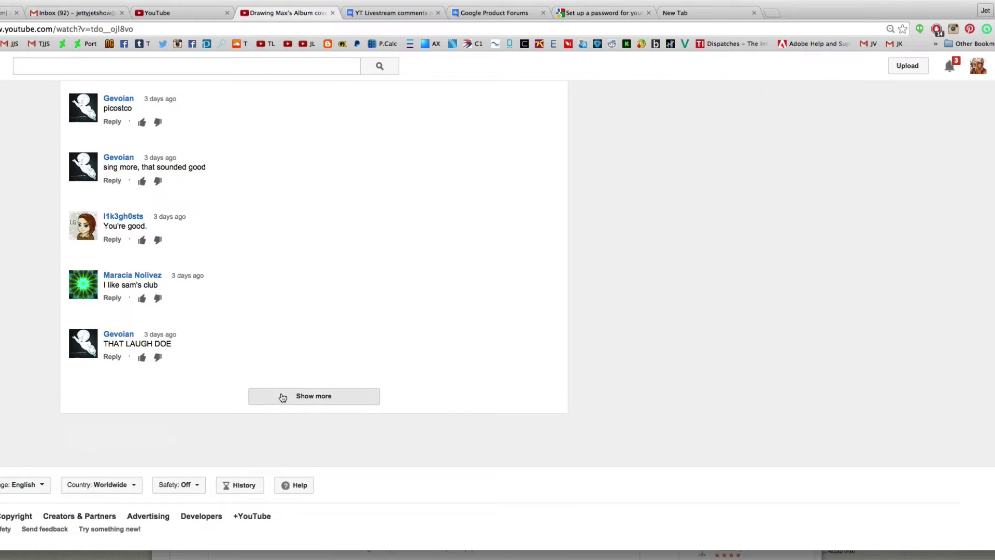
{"action": "scroll", "coordinate": [281, 393], "scroll_direction": "down", "scroll_amount": 7}
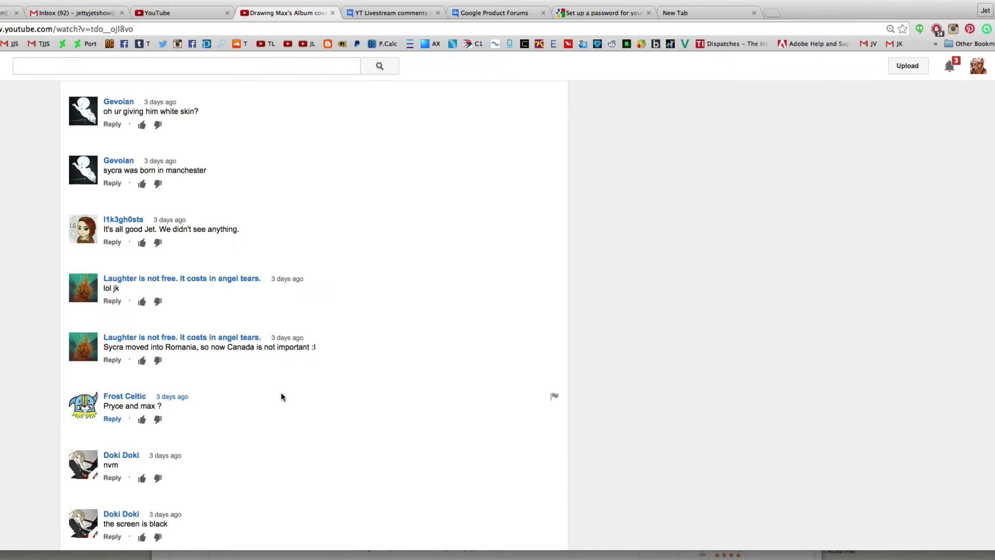
{"action": "scroll", "coordinate": [282, 396], "scroll_direction": "down", "scroll_amount": 5}
{"action": "left_click", "coordinate": [283, 396]}
{"action": "scroll", "coordinate": [282, 395], "scroll_direction": "down", "scroll_amount": 7}
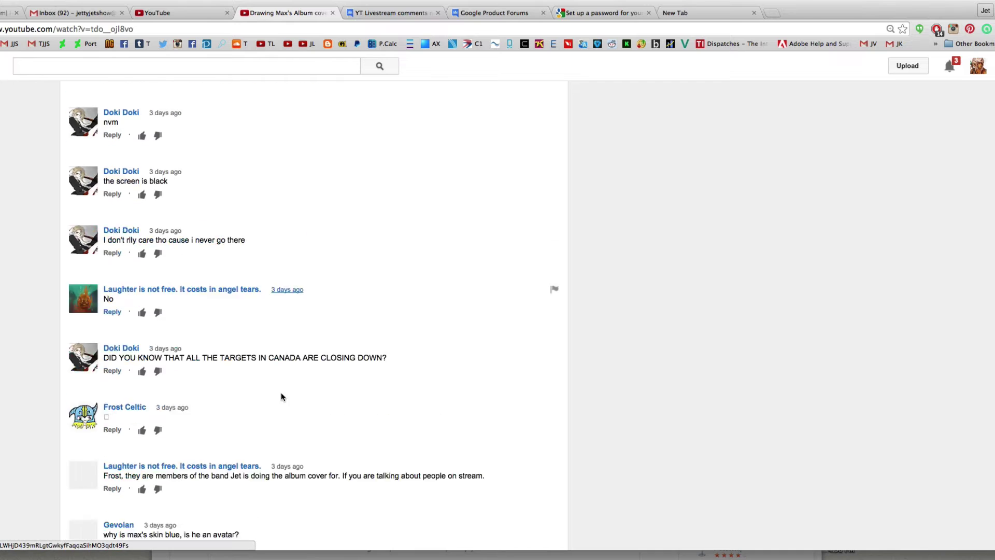
{"action": "left_click", "coordinate": [282, 396]}
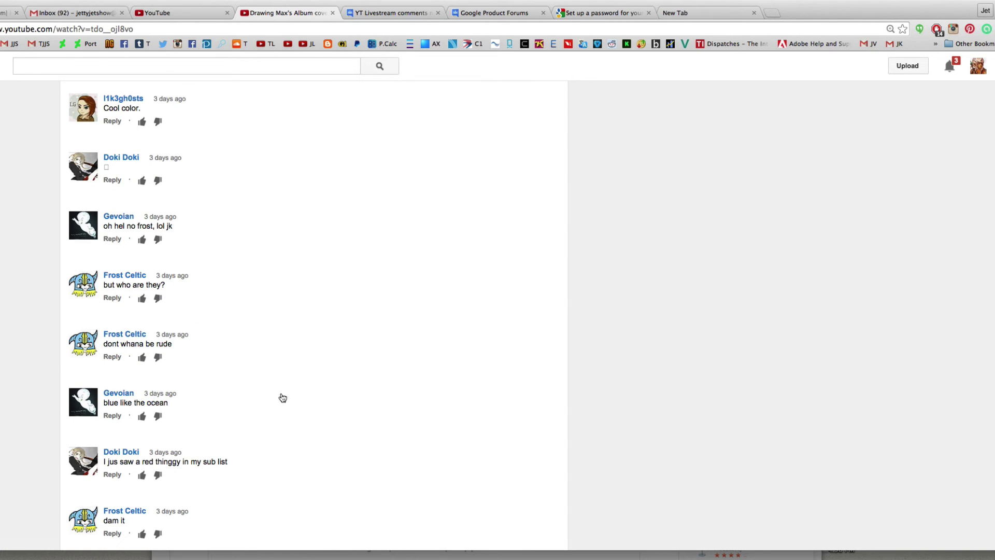
{"action": "scroll", "coordinate": [281, 393], "scroll_direction": "down", "scroll_amount": 6}
{"action": "scroll", "coordinate": [278, 394], "scroll_direction": "up", "scroll_amount": 4}
{"action": "scroll", "coordinate": [280, 383], "scroll_direction": "up", "scroll_amount": 20}
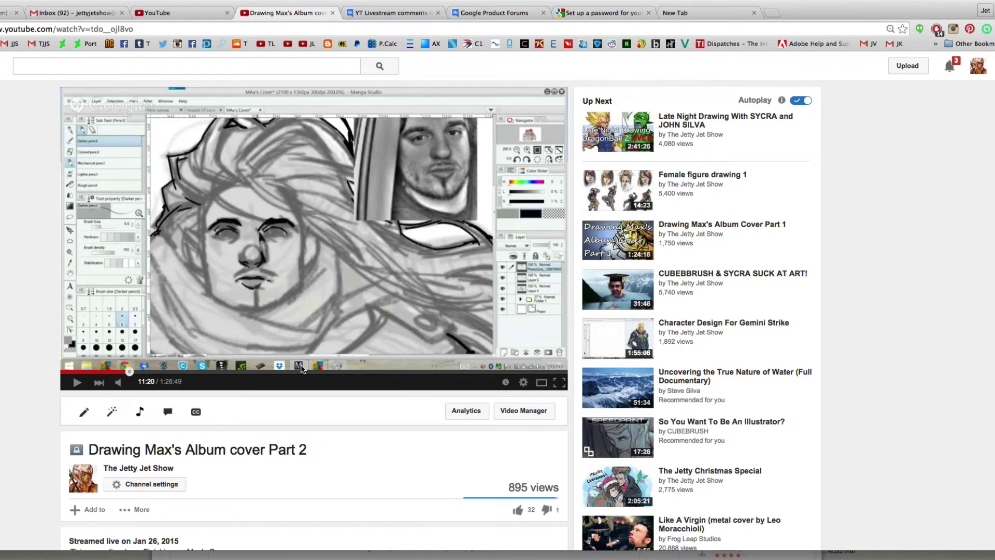
{"action": "mouse_move", "coordinate": [76, 453]}
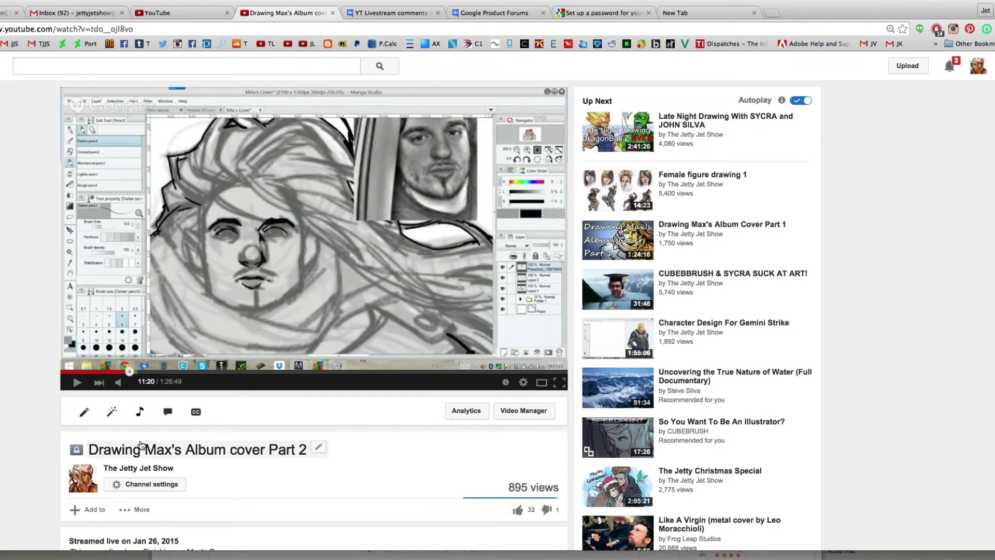
{"action": "scroll", "coordinate": [44, 399], "scroll_direction": "down", "scroll_amount": 1}
{"action": "scroll", "coordinate": [44, 394], "scroll_direction": "down", "scroll_amount": 3}
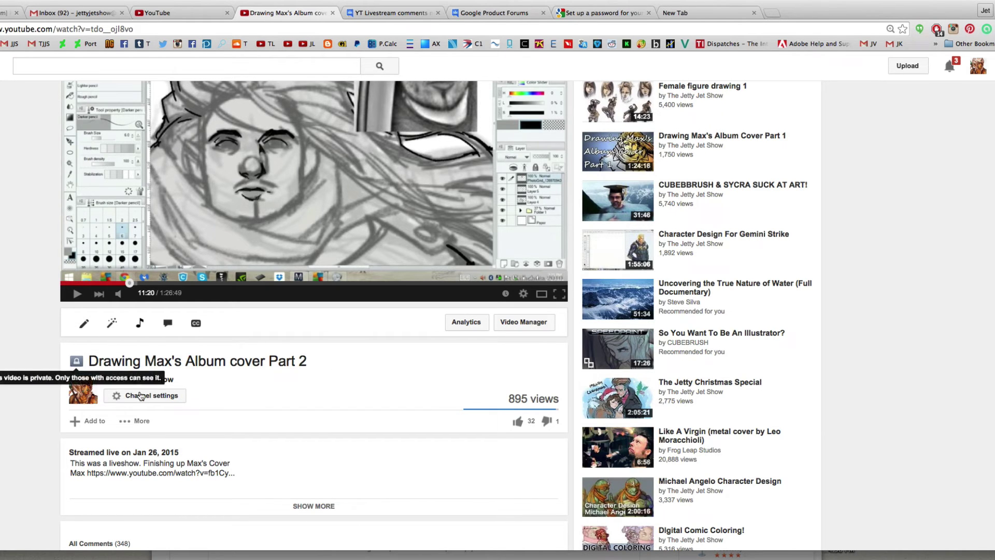
{"action": "scroll", "coordinate": [130, 378], "scroll_direction": "down", "scroll_amount": 10}
{"action": "scroll", "coordinate": [131, 389], "scroll_direction": "up", "scroll_amount": 15}
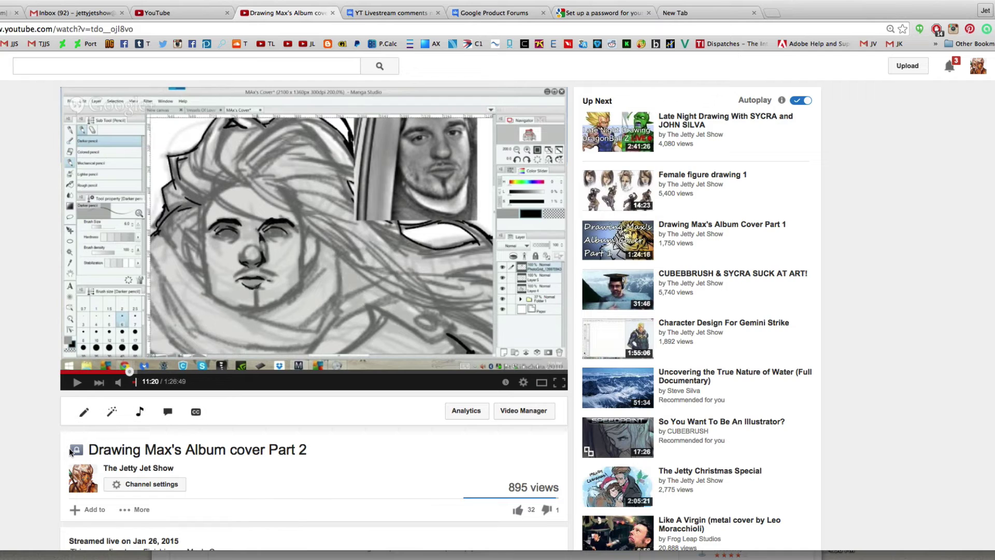
Step: Switch the video's privacy from Private to Public and save the change
{"action": "scroll", "coordinate": [69, 448], "scroll_direction": "down", "scroll_amount": 10}
{"action": "scroll", "coordinate": [71, 448], "scroll_direction": "up", "scroll_amount": 5}
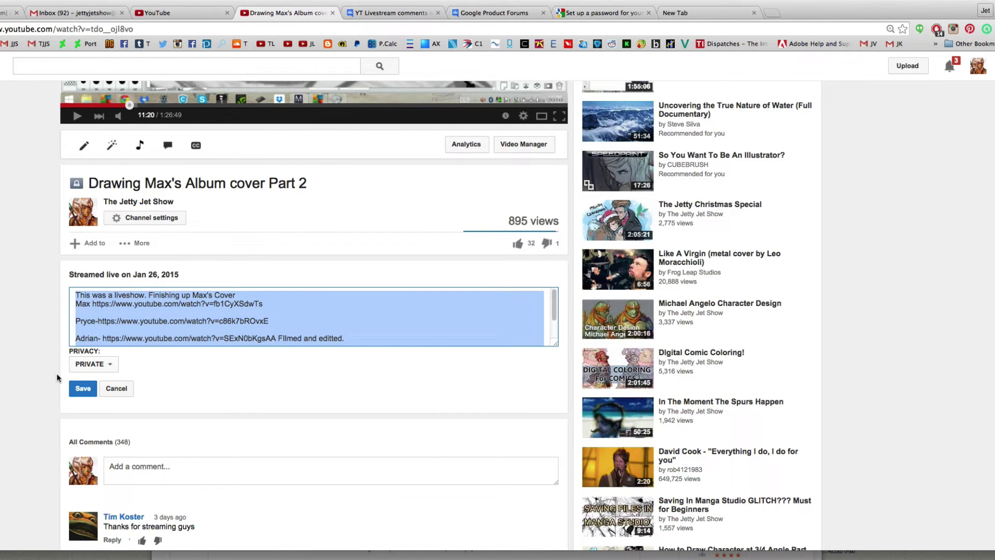
{"action": "left_click", "coordinate": [79, 366]}
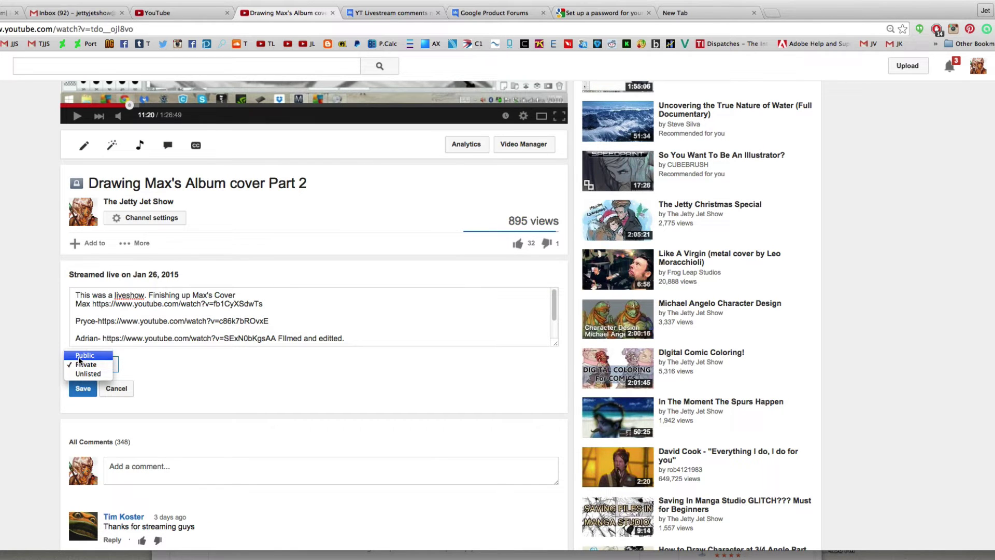
{"action": "left_click", "coordinate": [79, 356]}
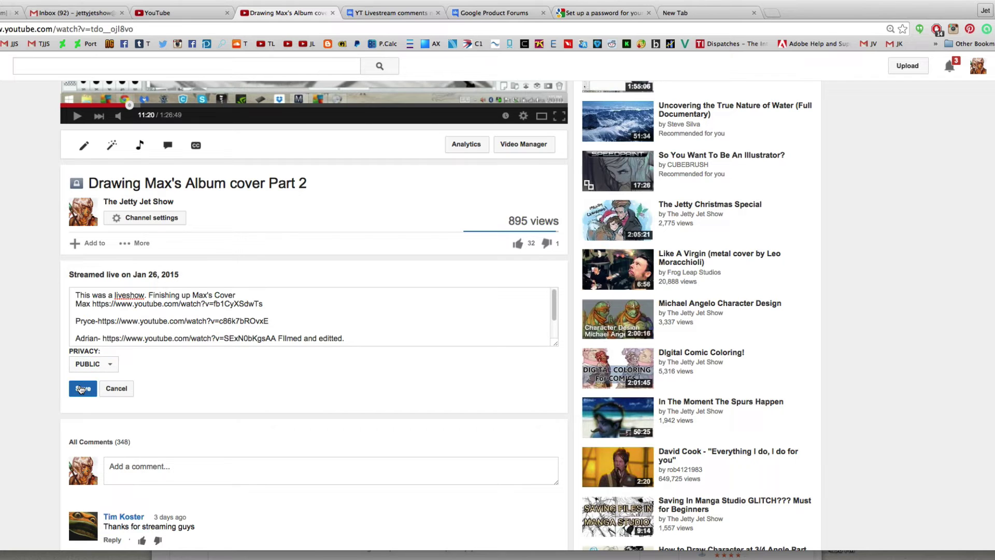
{"action": "left_click", "coordinate": [81, 389]}
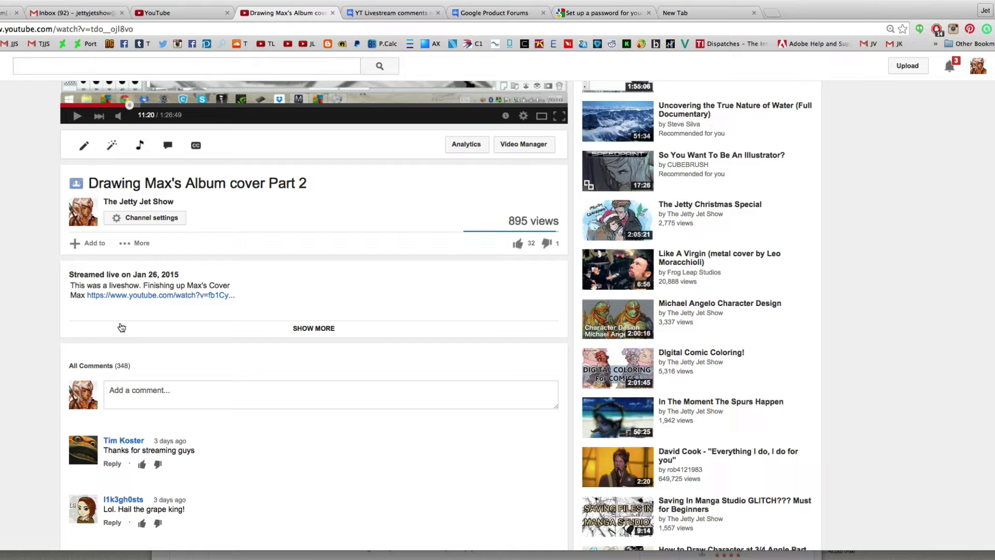
{"action": "scroll", "coordinate": [133, 369], "scroll_direction": "down", "scroll_amount": 20}
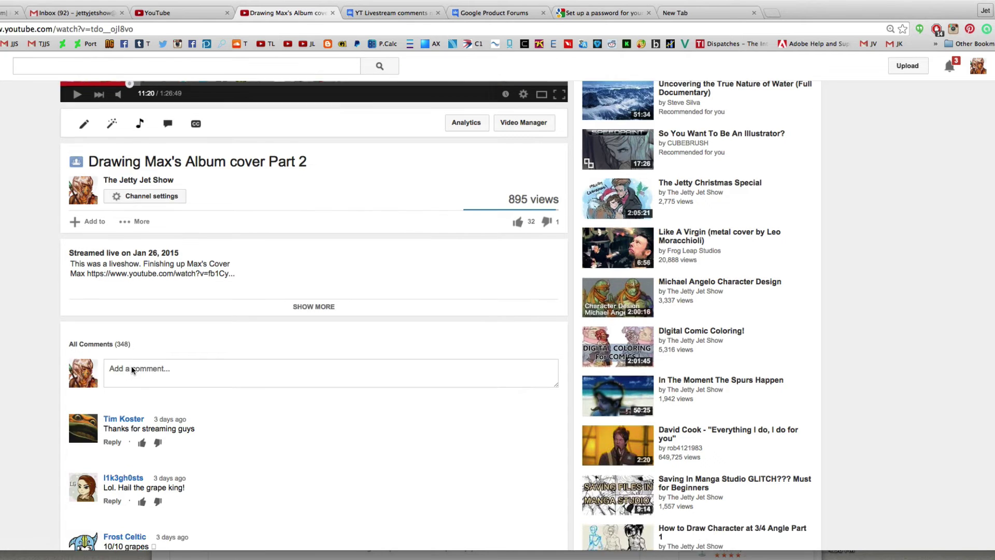
{"action": "scroll", "coordinate": [133, 371], "scroll_direction": "up", "scroll_amount": 15}
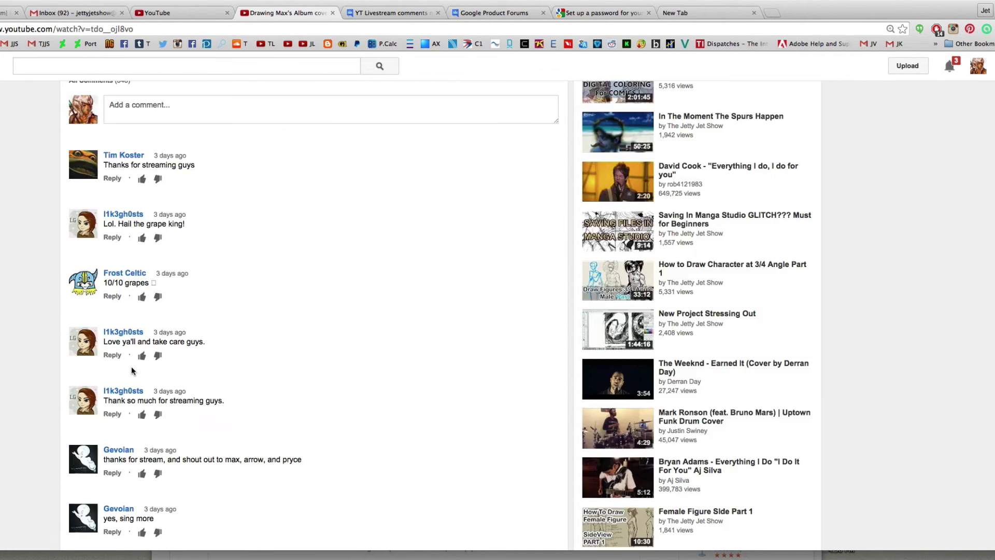
{"action": "scroll", "coordinate": [119, 378], "scroll_direction": "down", "scroll_amount": 5}
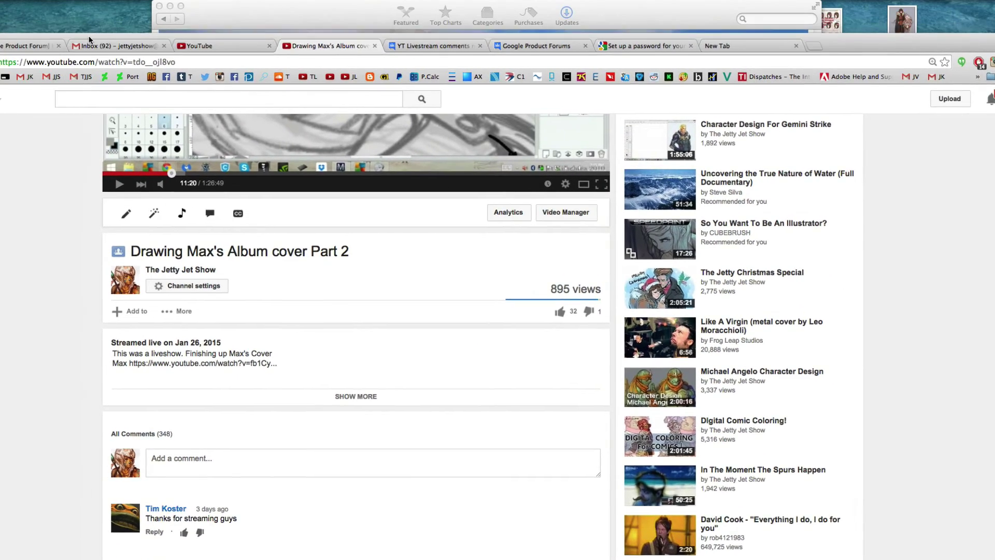
Step: Reload the watch page twice, with Cmd+R and then the reload button, while comments load
{"action": "key", "text": "super+r"}
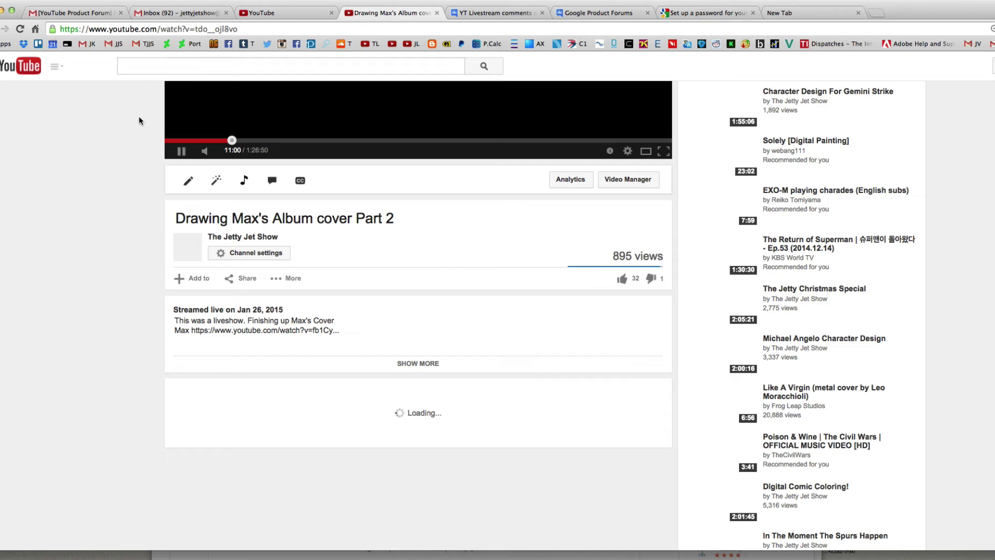
{"action": "scroll", "coordinate": [285, 300], "scroll_direction": "down", "scroll_amount": 2}
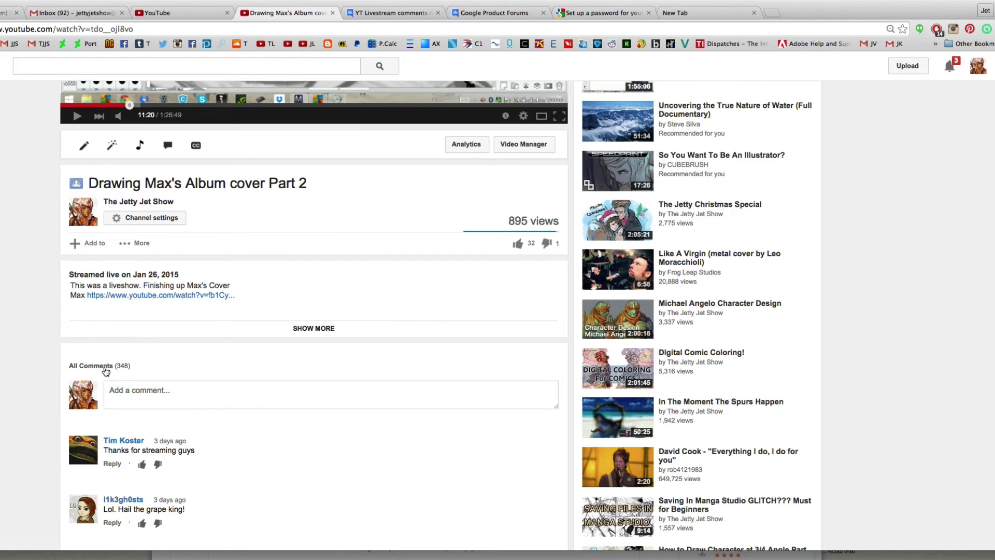
{"action": "scroll", "coordinate": [132, 365], "scroll_direction": "down", "scroll_amount": 20}
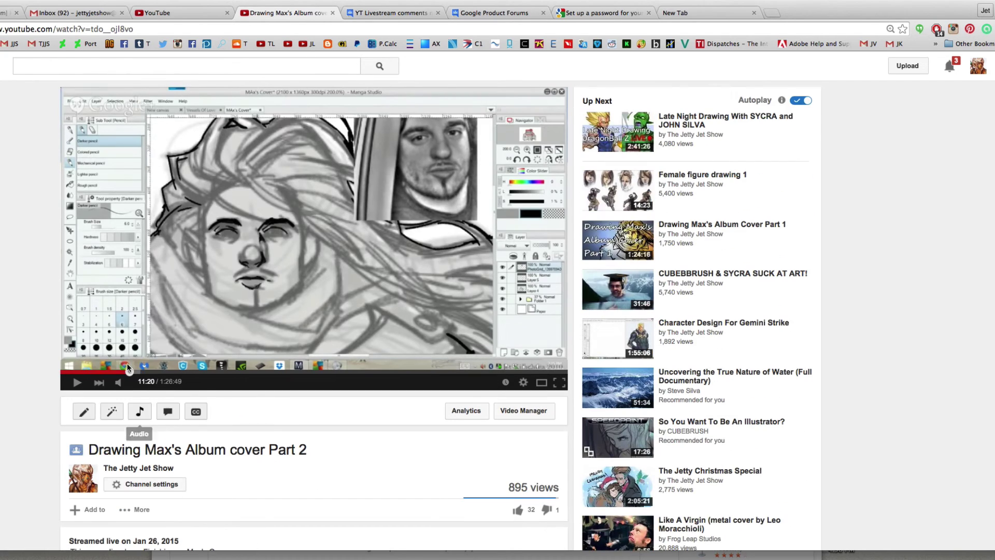
{"action": "scroll", "coordinate": [118, 376], "scroll_direction": "down", "scroll_amount": 5}
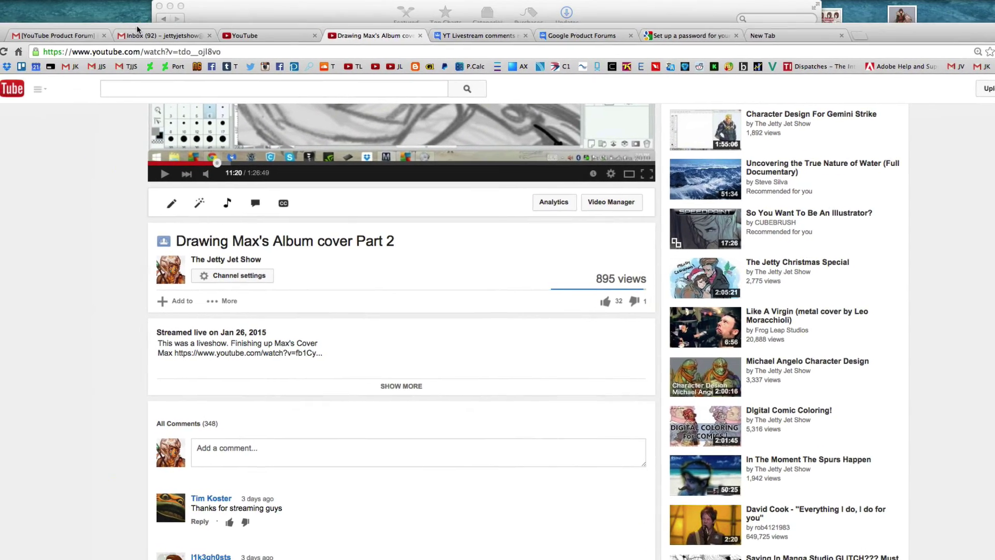
{"action": "left_click", "coordinate": [5, 51]}
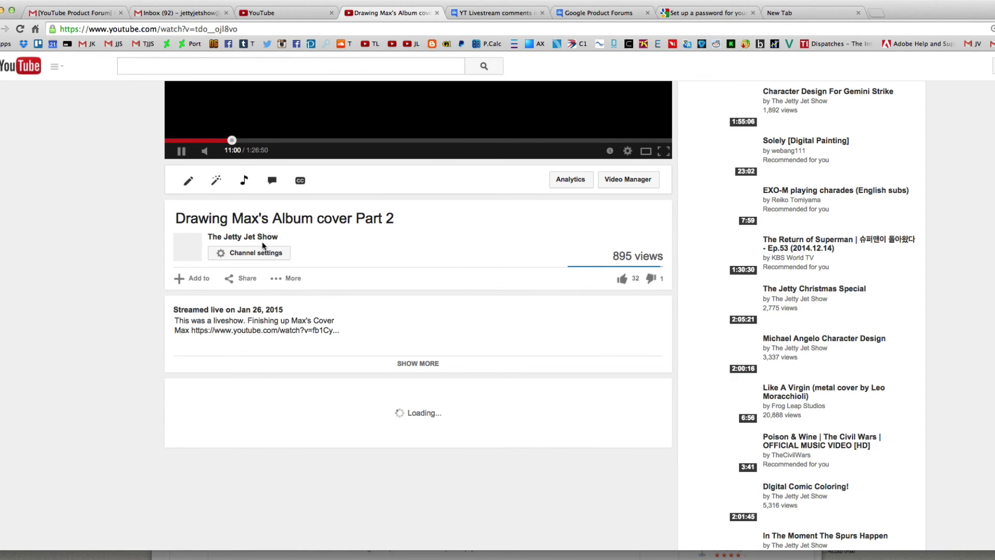
{"action": "scroll", "coordinate": [275, 311], "scroll_direction": "down", "scroll_amount": 2}
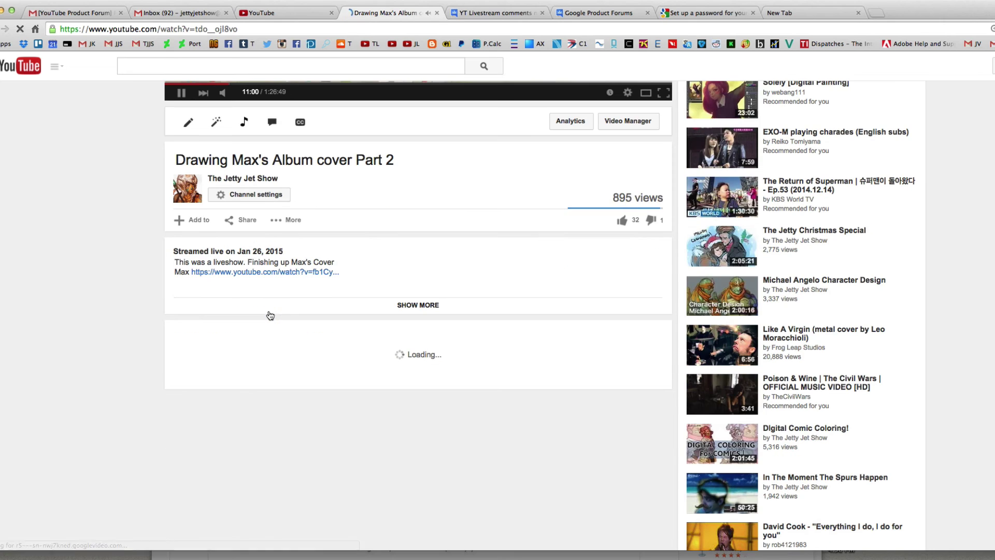
Step: Pause playback at 11:13 and scroll down to confirm only 5 comments remain
{"action": "scroll", "coordinate": [195, 204], "scroll_direction": "up", "scroll_amount": 5}
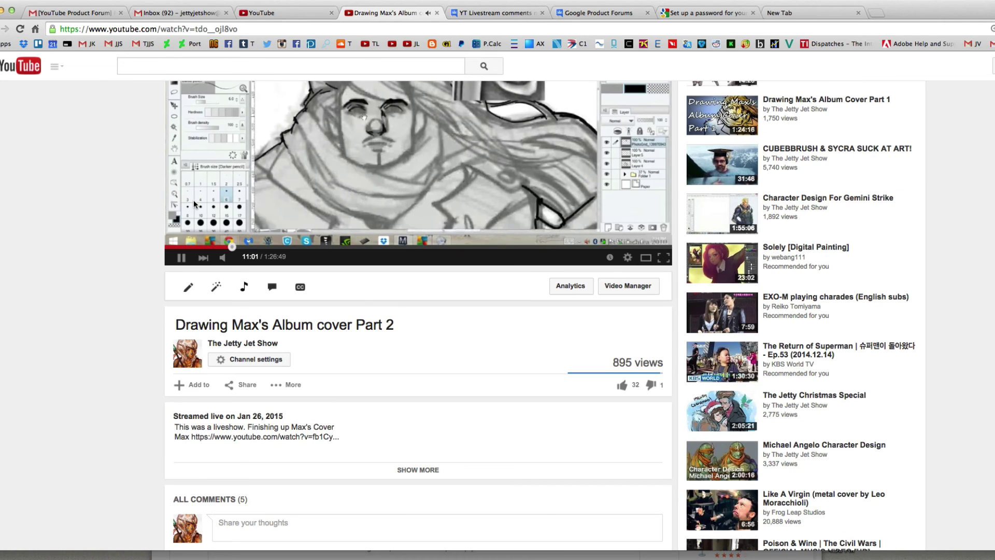
{"action": "left_click", "coordinate": [181, 258]}
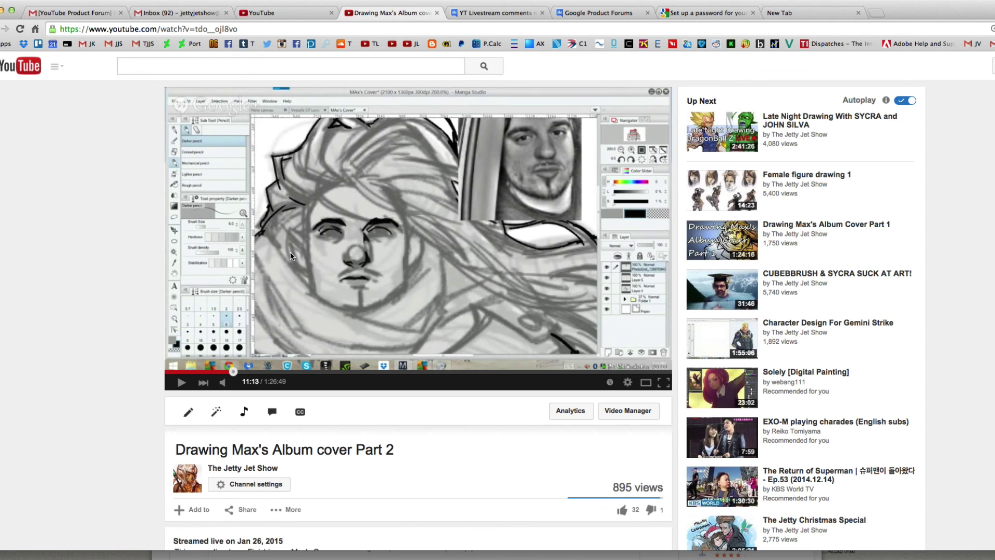
{"action": "scroll", "coordinate": [297, 272], "scroll_direction": "down", "scroll_amount": 6}
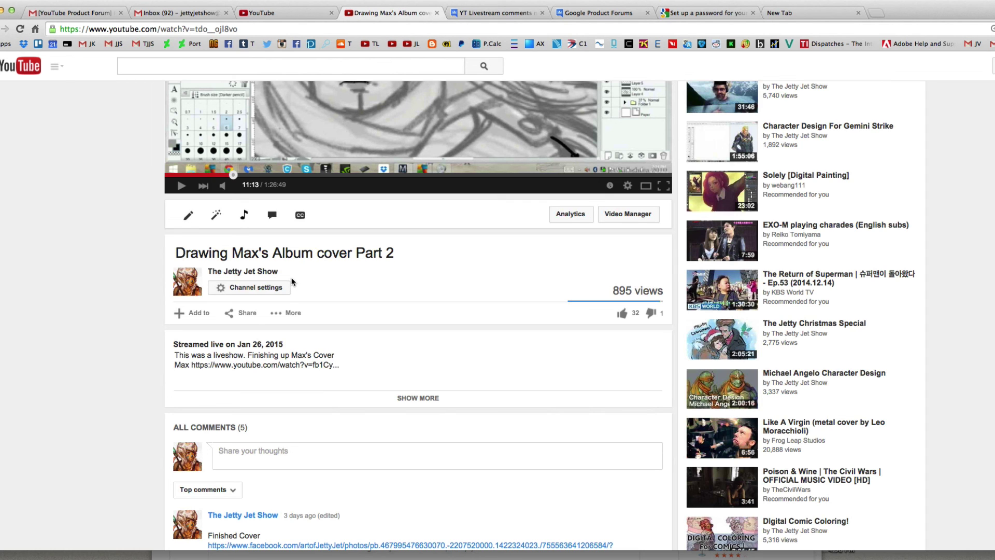
{"action": "scroll", "coordinate": [291, 280], "scroll_direction": "down", "scroll_amount": 3}
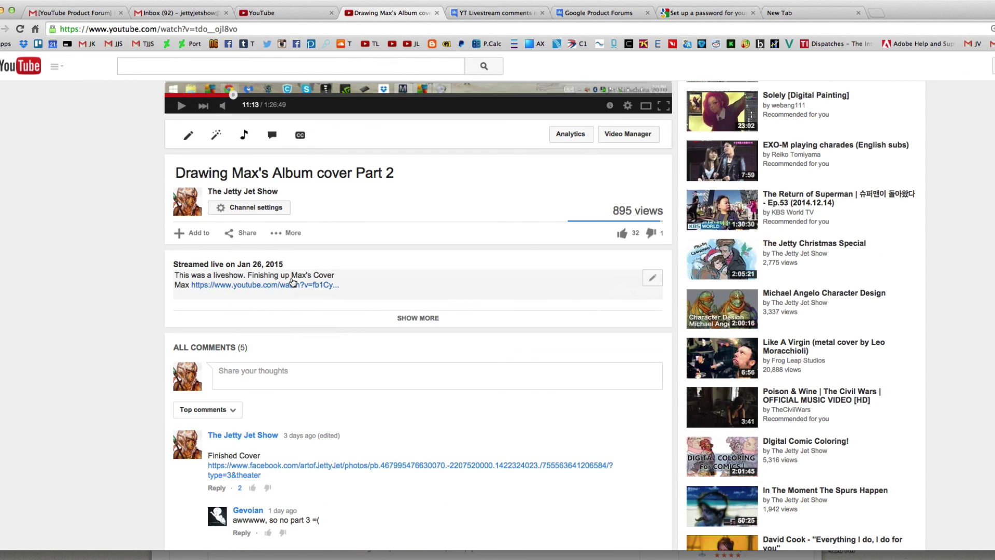
{"action": "scroll", "coordinate": [310, 259], "scroll_direction": "up", "scroll_amount": 9}
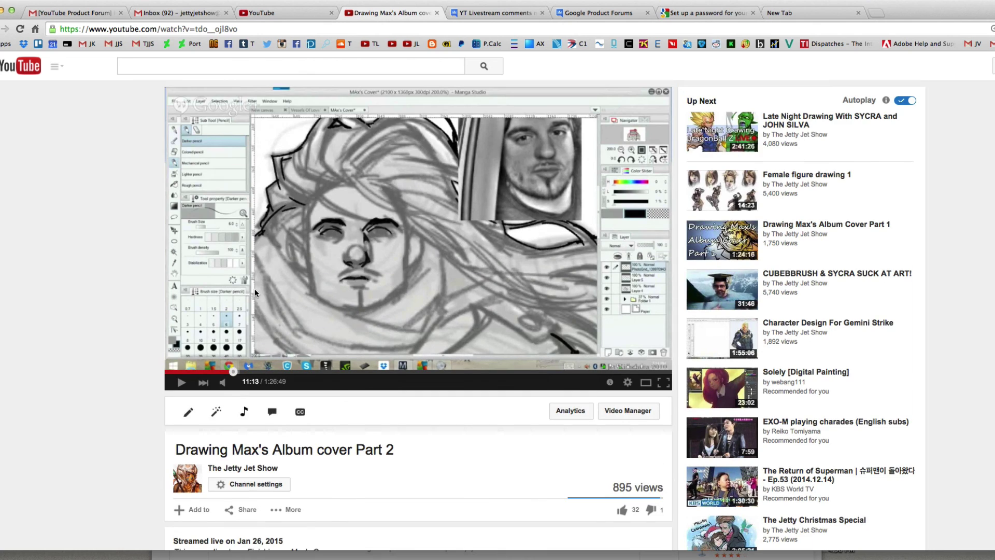